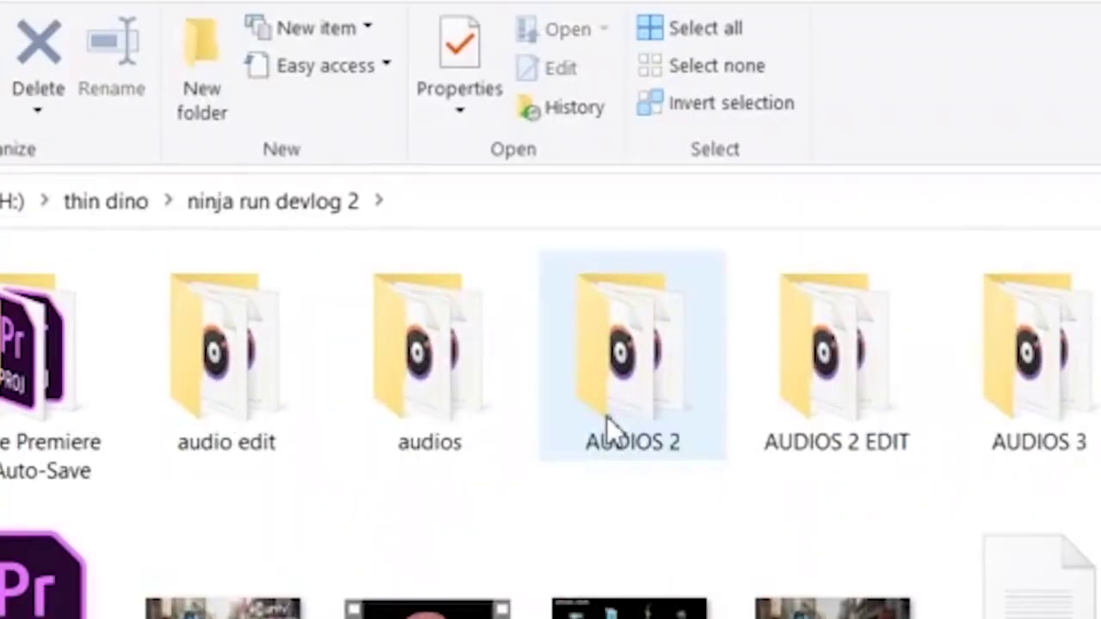
Open the ninja dev 2 Premiere project from File Explorer.
{"action": "double_click", "coordinate": [592, 329]}
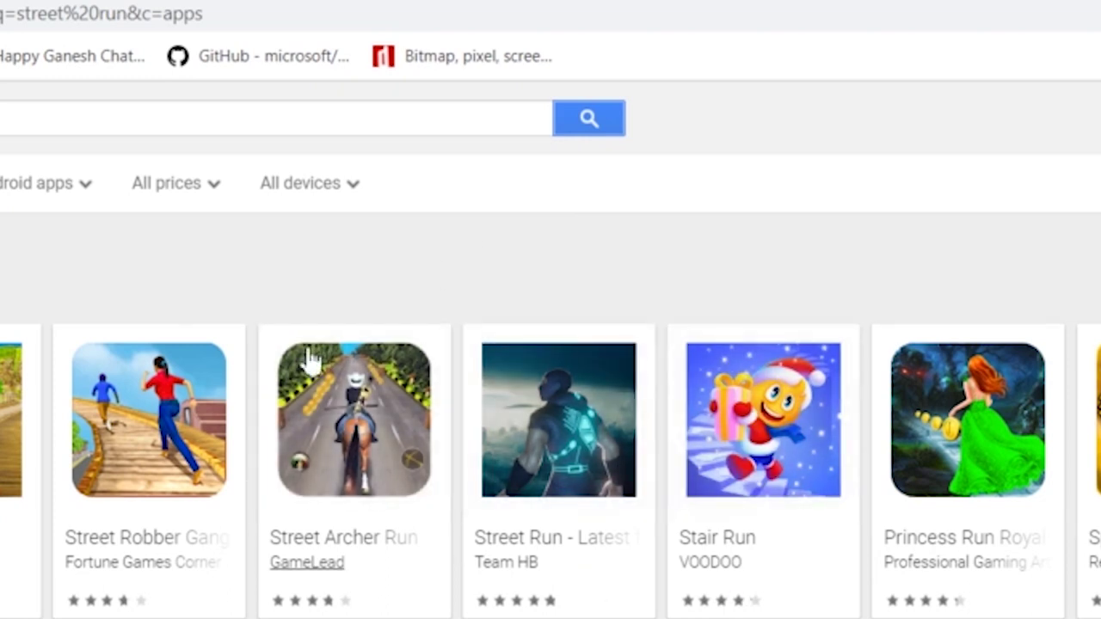
Open Team HB's Street Run details page in the Play Store and scroll through it.
{"action": "left_click", "coordinate": [579, 538]}
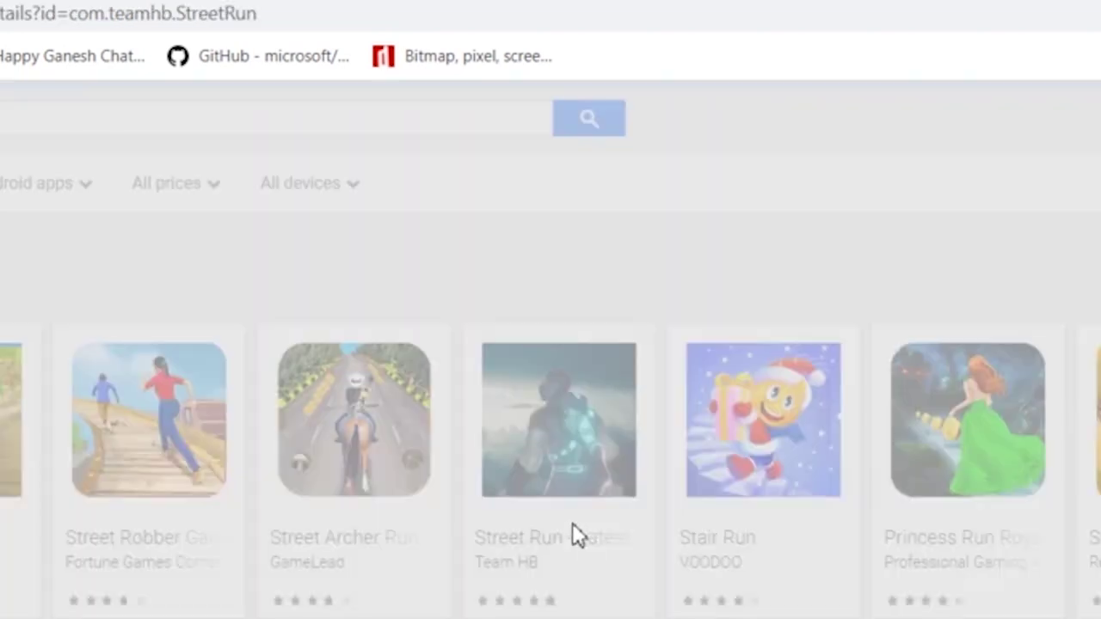
{"action": "scroll", "scroll_direction": "down", "scroll_amount": 3}
{"action": "scroll", "scroll_direction": "up", "scroll_amount": 3}
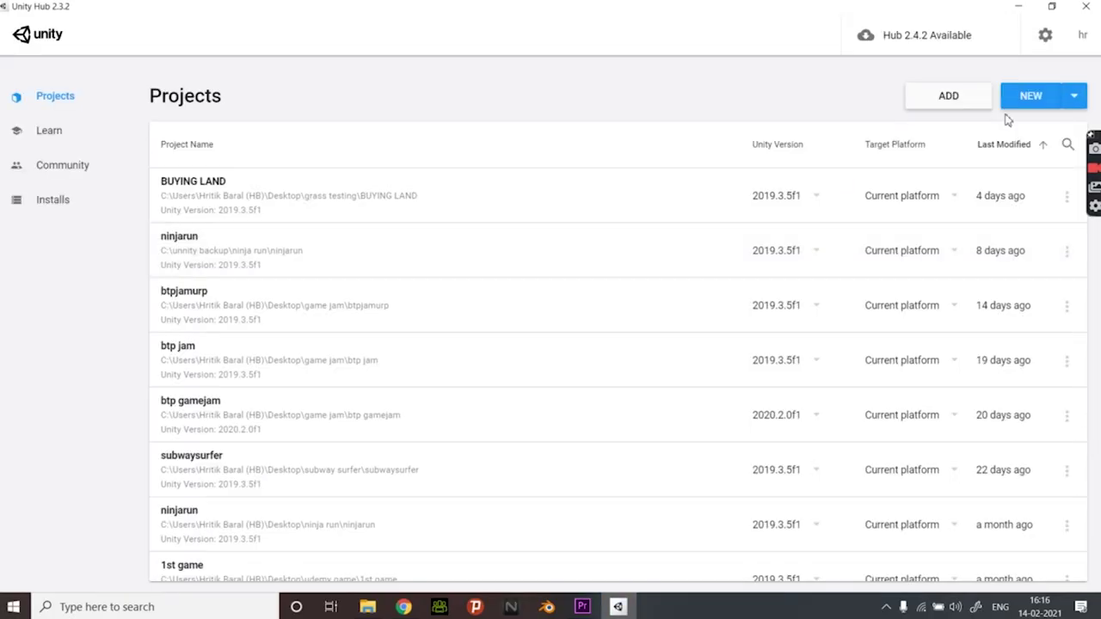
Start a new Unity 2019.3.5f1 project and name it btpgamejam.
{"action": "left_click", "coordinate": [1073, 96]}
{"action": "left_click", "coordinate": [953, 135]}
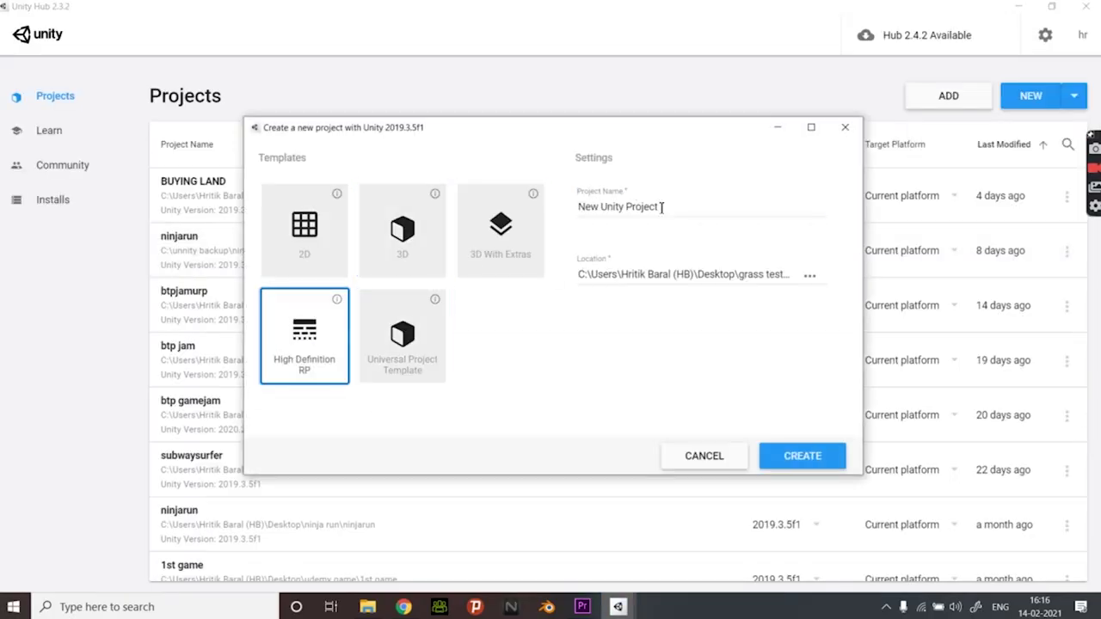
{"action": "type", "text": "btpga"}
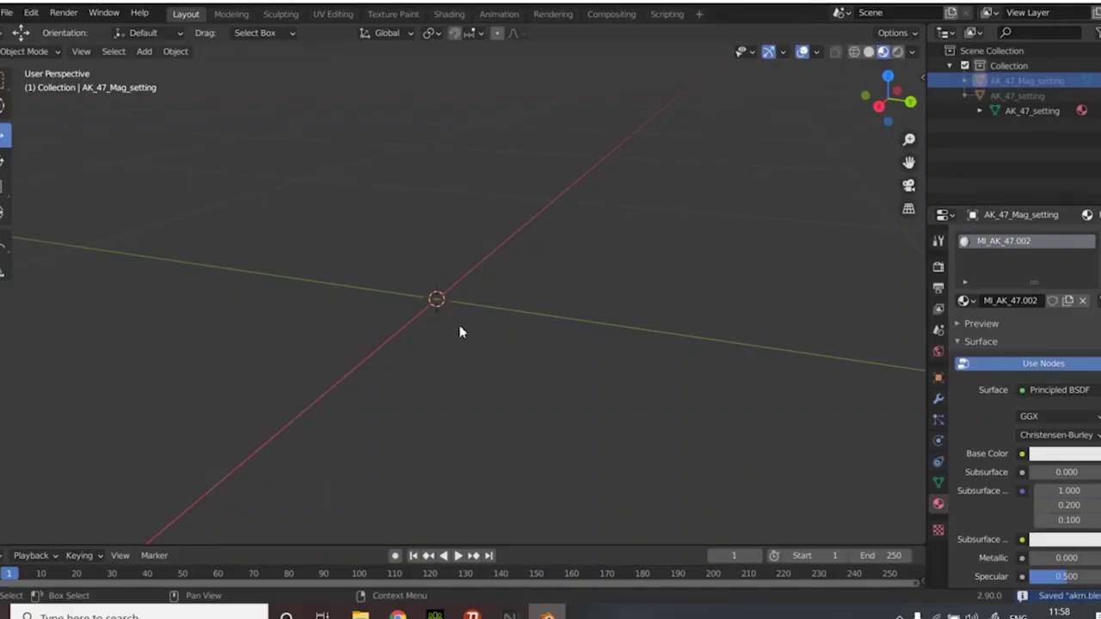
Add a cube mesh, scale it down and move it into position.
{"action": "left_click", "coordinate": [664, 299]}
{"action": "key", "text": "s"}
{"action": "scroll", "scroll_direction": "up", "scroll_amount": 3}
{"action": "key", "text": "g"}
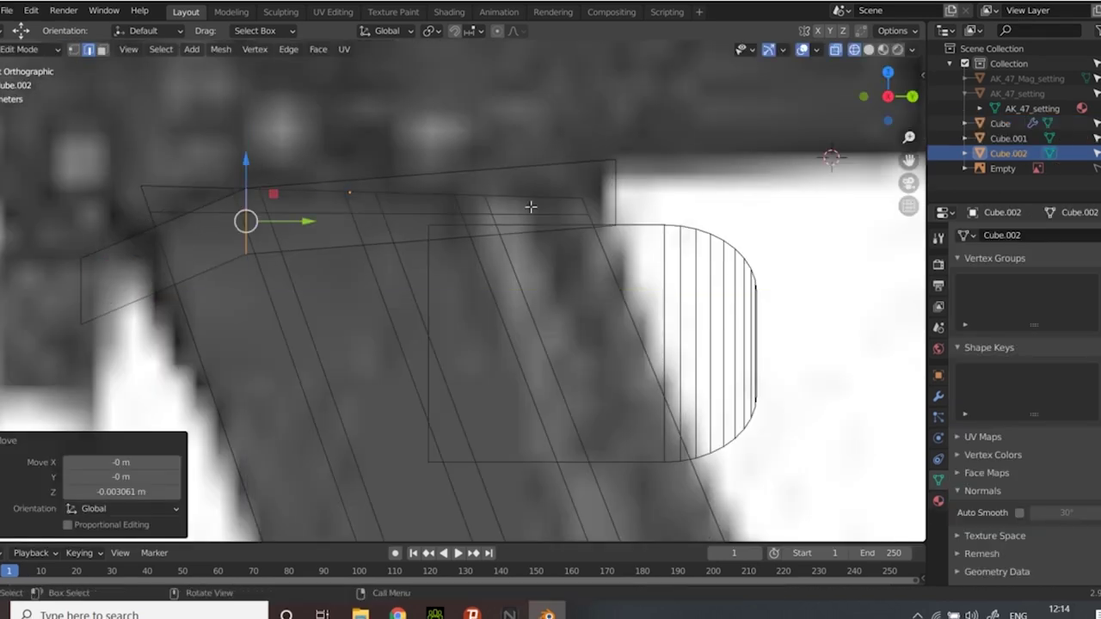
Round one end of Cube.002 with a nine-segment bevel on an edge loop.
{"action": "left_click", "coordinate": [342, 208]}
{"action": "key", "text": "ctrl+b"}
{"action": "left_click", "coordinate": [322, 240]}
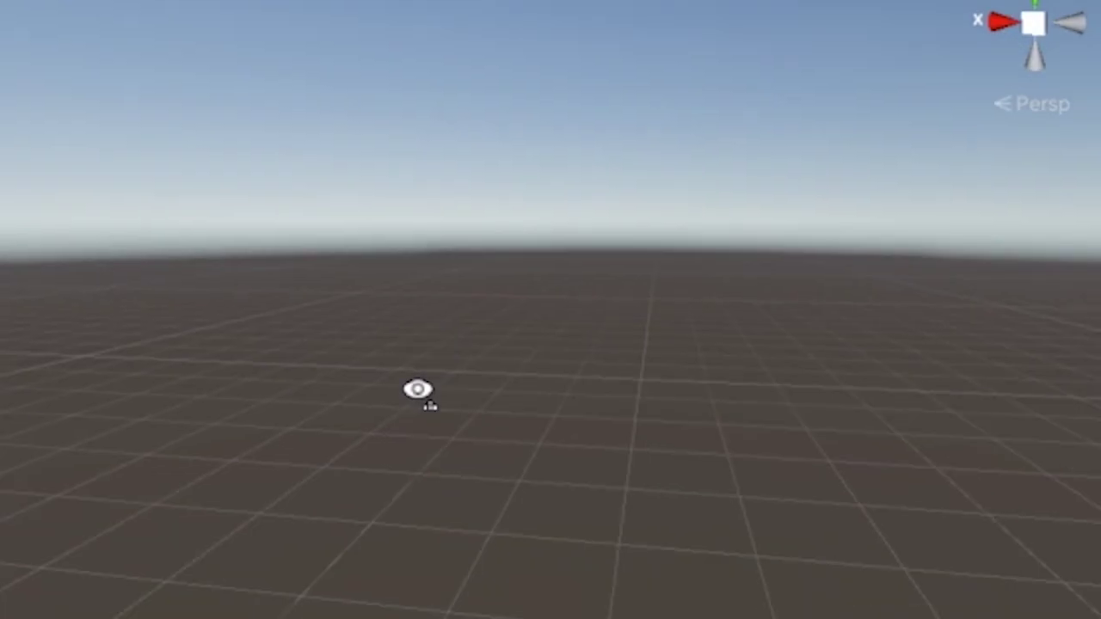
Create a Capsule 3D object above the ground plane and orbit around it.
{"action": "left_click_drag", "start_coordinate": [732, 369], "coordinate": [701, 404]}
{"action": "scroll", "scroll_direction": "down", "scroll_amount": 3}
{"action": "scroll", "scroll_direction": "up", "scroll_amount": 3}
{"action": "scroll", "scroll_direction": "up", "scroll_amount": 3}
{"action": "right_click", "coordinate": [280, 194]}
{"action": "mouse_move", "coordinate": [406, 343]}
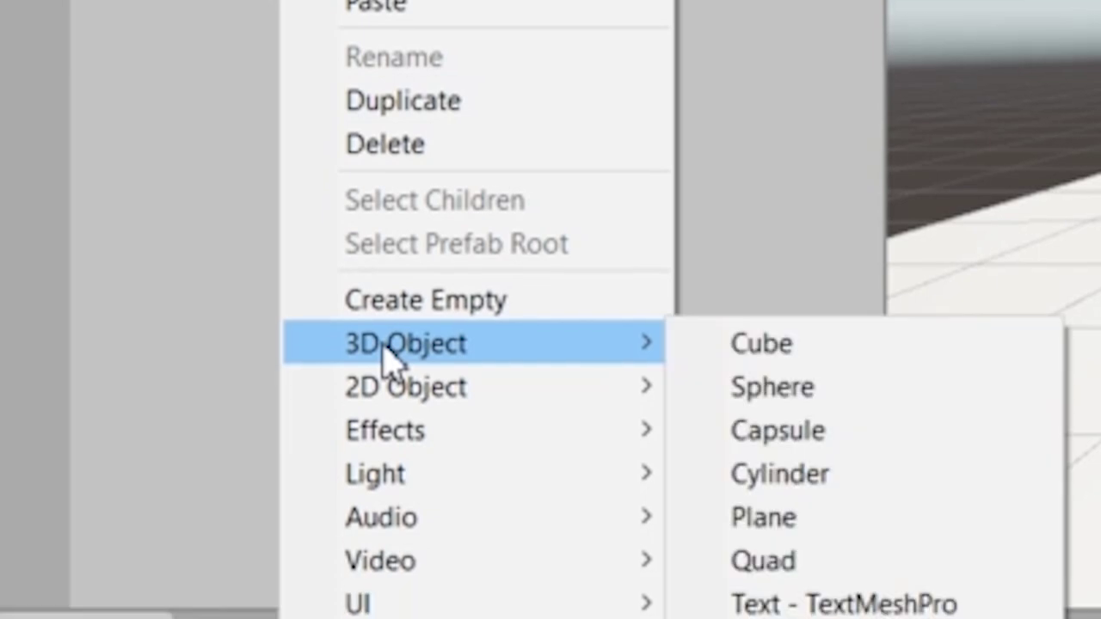
{"action": "left_click", "coordinate": [780, 434]}
{"action": "left_click_drag", "start_coordinate": [809, 237], "coordinate": [474, 222]}
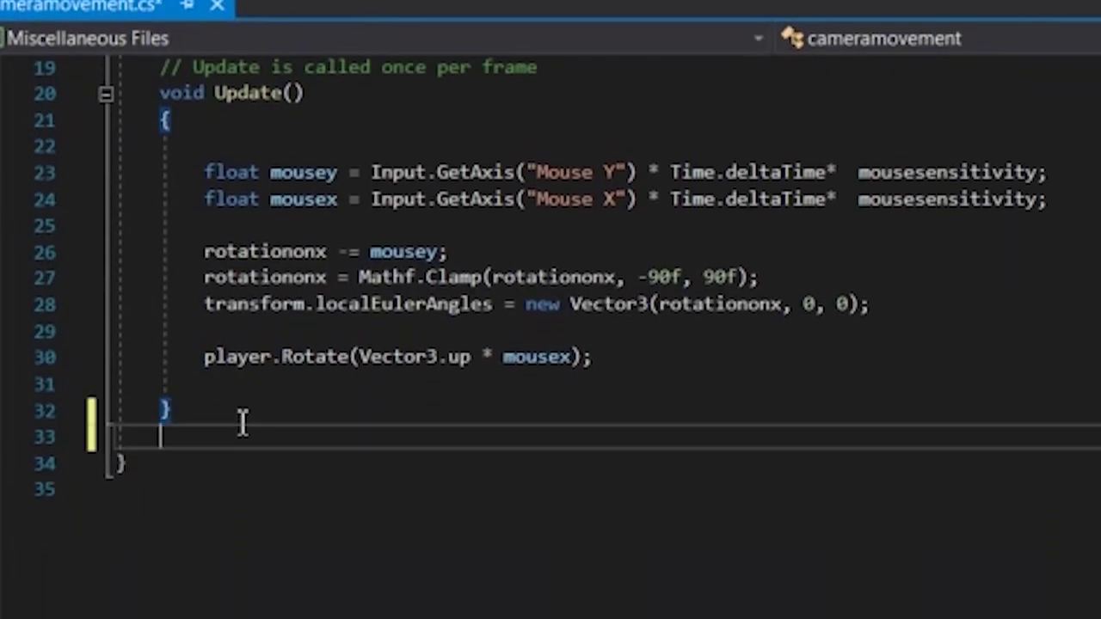
Enter code into the cameramovement script's Update method.
{"action": "type", "text": "aekgpsekjmgpsoekg             egkjsnegpkjaepgkjpaoekg[aeokf[aokfcpekfrmldkjmbldkbld"}
{"action": "key", "text": "Return"}
{"action": "type", "text": "se"}
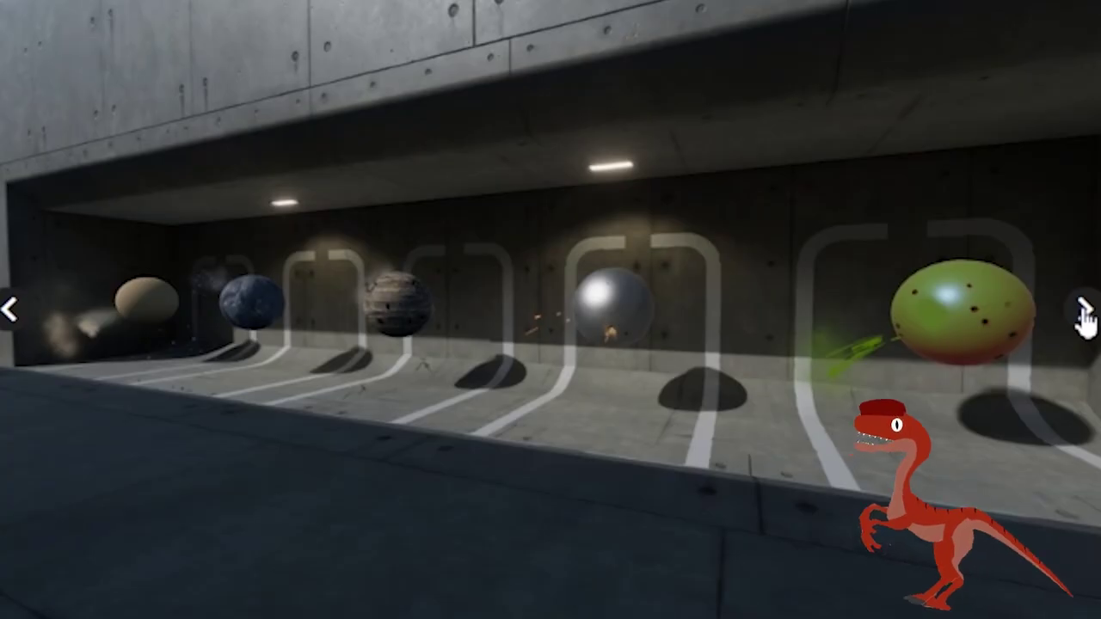
Advance the effects showcase two slides and orbit around the magenta particle effect.
{"action": "left_click", "coordinate": [1085, 313]}
{"action": "left_click", "coordinate": [1085, 313]}
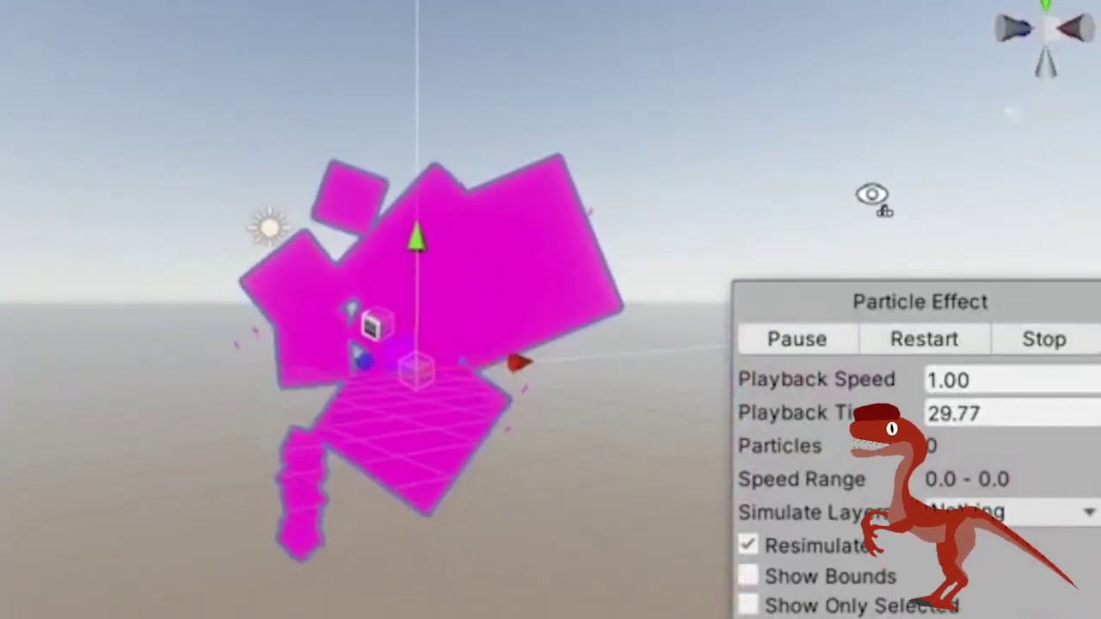
{"action": "left_click_drag", "start_coordinate": [854, 194], "coordinate": [89, 135]}
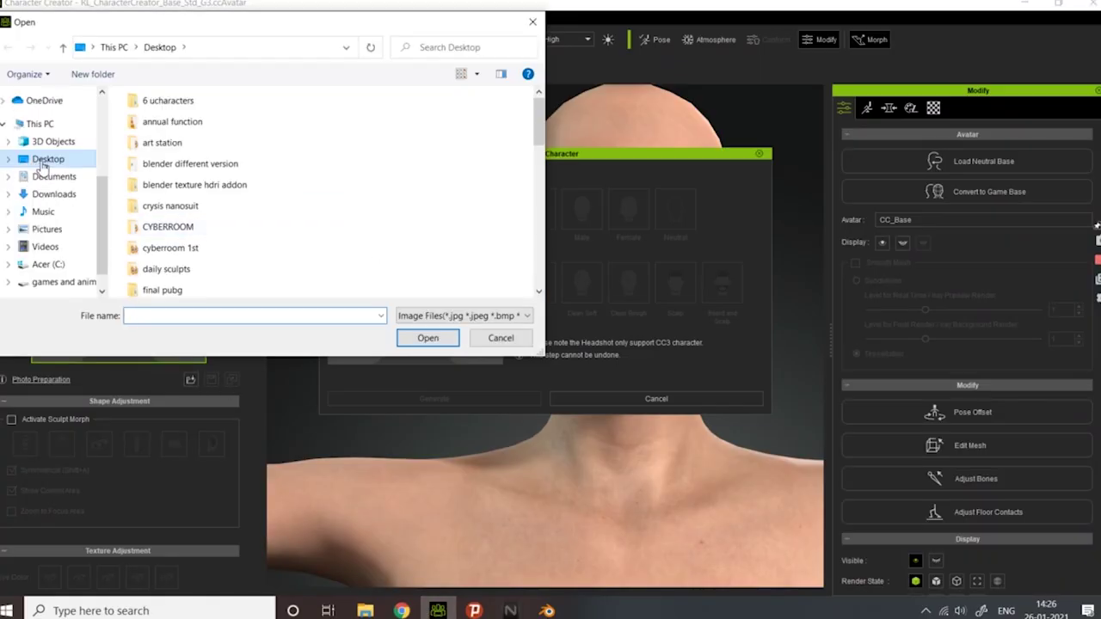
Load the headshot photo for head generation and zoom the viewport out.
{"action": "double_click", "coordinate": [166, 148]}
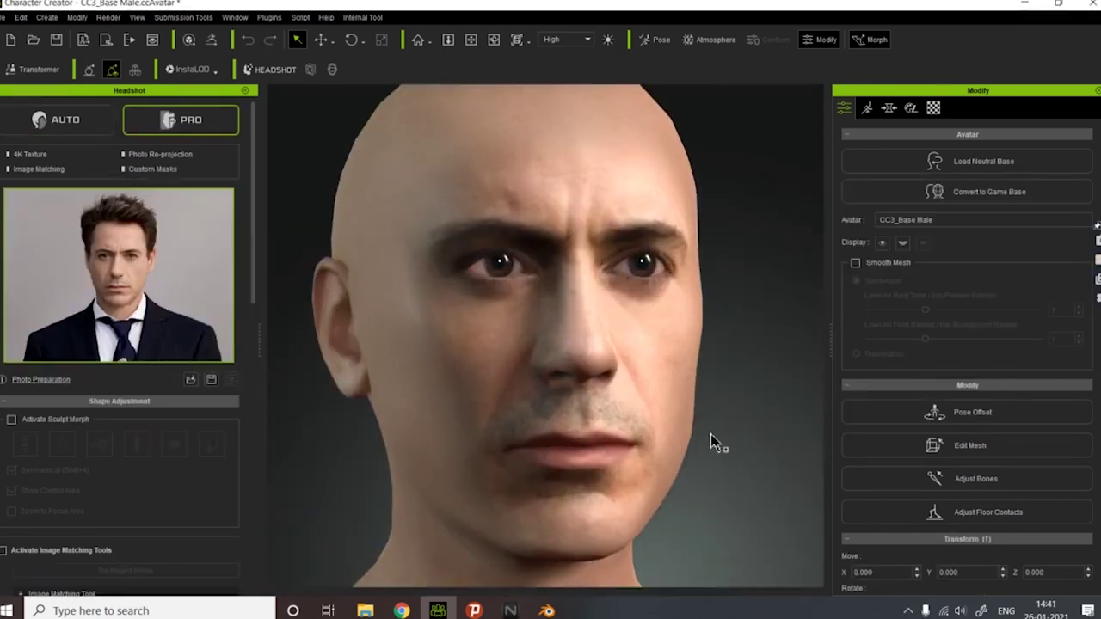
{"action": "scroll", "scroll_direction": "down", "scroll_amount": 3}
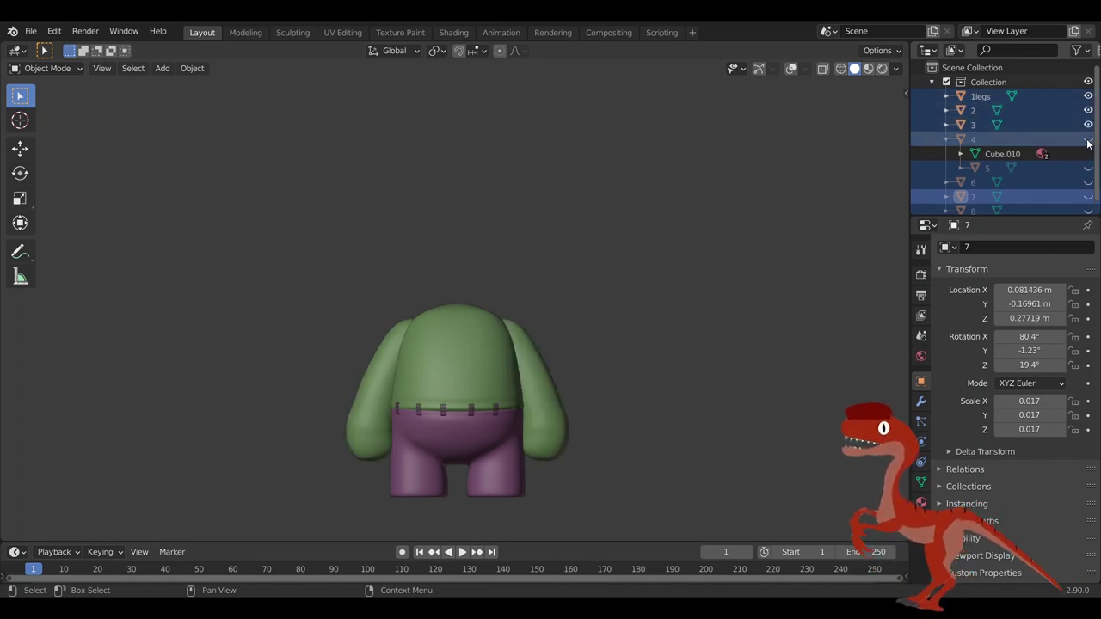
Unhide head object 4 and orbit to see the zombie's side.
{"action": "left_click", "coordinate": [1088, 142]}
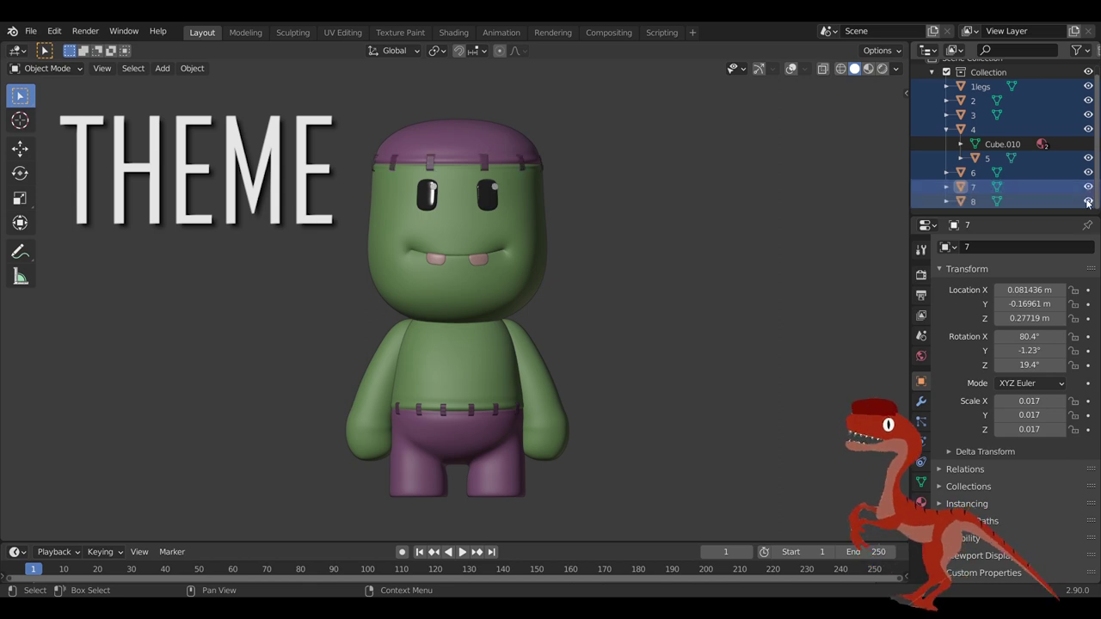
{"action": "left_click_drag", "start_coordinate": [706, 315], "coordinate": [515, 350]}
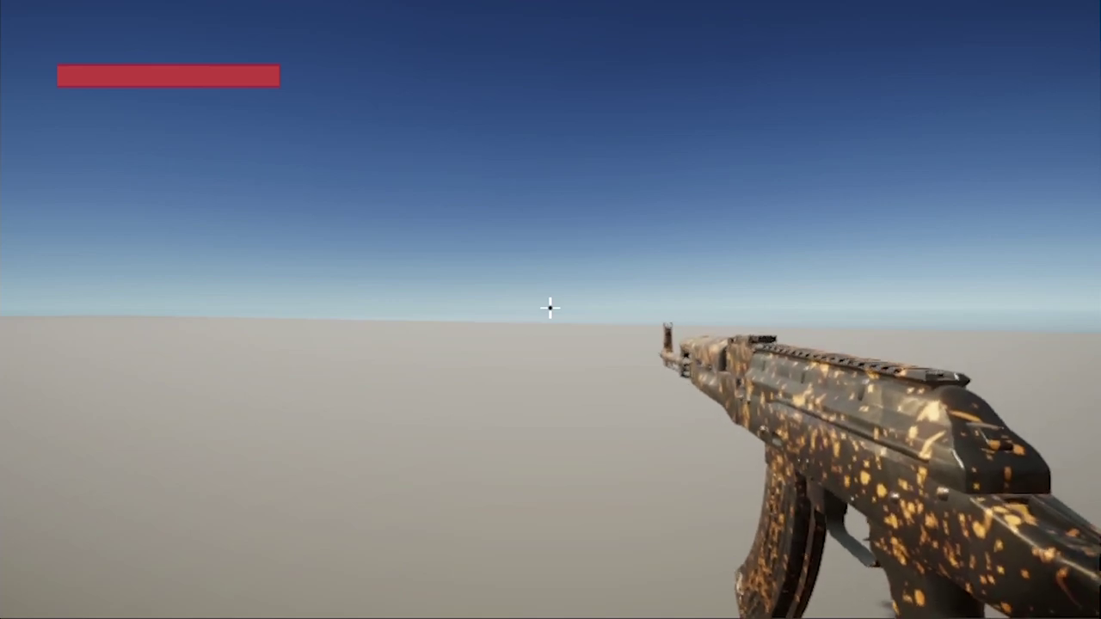
Sprint with Shift so the rifle drops into its running pose.
{"action": "key", "text": "shift"}
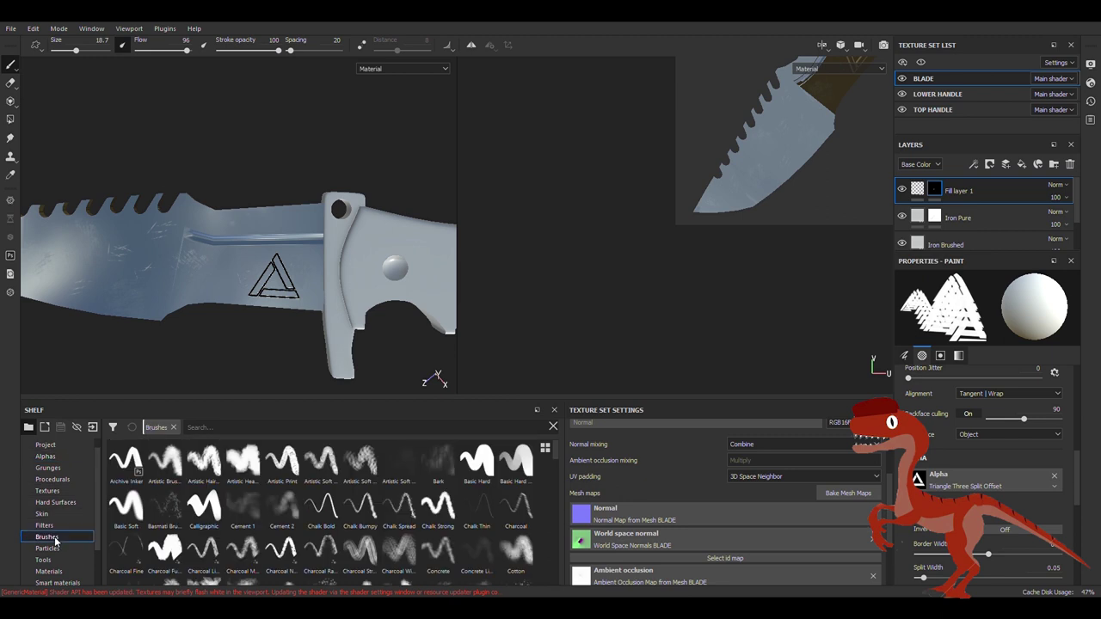
Load the Scratches brush for the knife blade, then show the scratch and crack alphas.
{"action": "type", "text": "scras"}
{"action": "left_click", "coordinate": [480, 472]}
{"action": "scroll", "scroll_direction": "up", "scroll_amount": 3}
{"action": "scroll", "scroll_direction": "up", "scroll_amount": 3}
{"action": "left_click", "coordinate": [45, 456]}
{"action": "type", "text": "rt"}
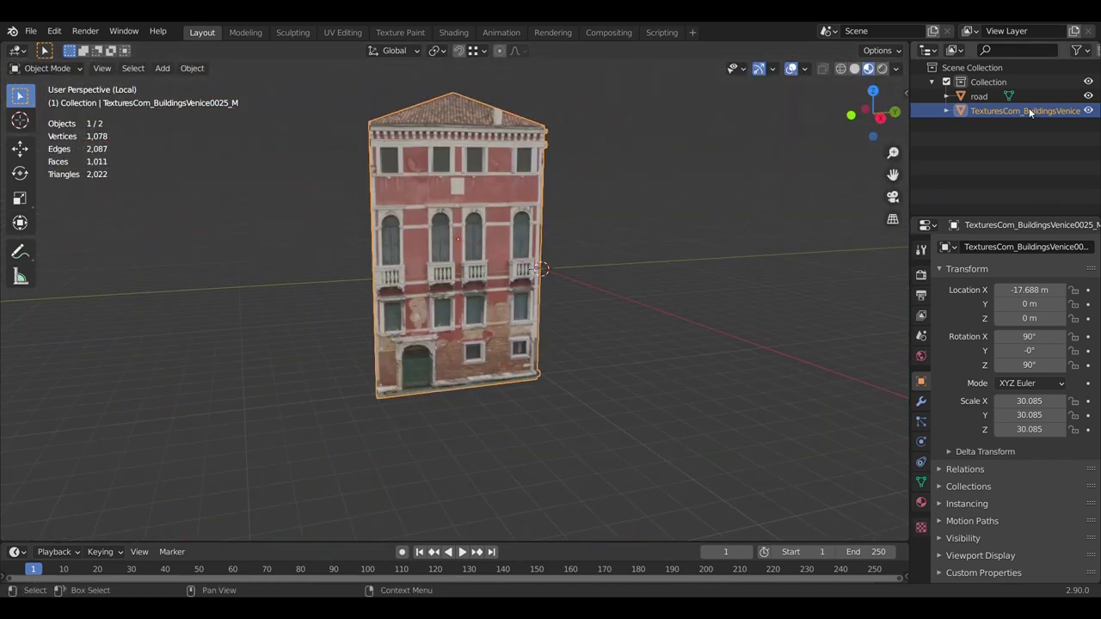
Slide a facade vertex along its edge to align with the building's features.
{"action": "left_click_drag", "start_coordinate": [609, 315], "coordinate": [356, 300]}
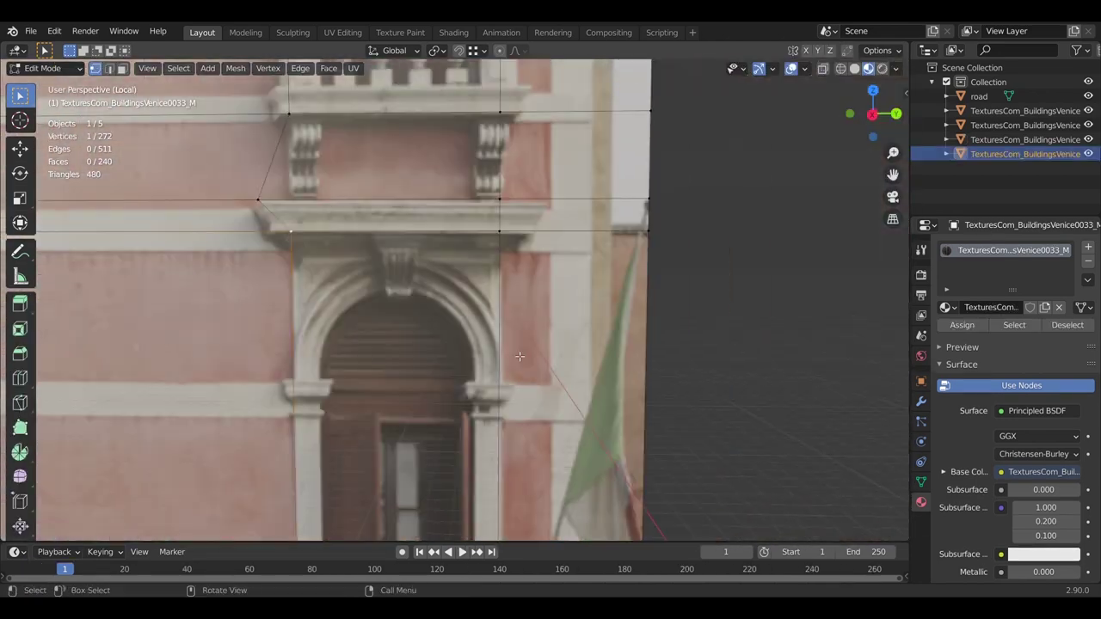
{"action": "key", "text": "shift+v"}
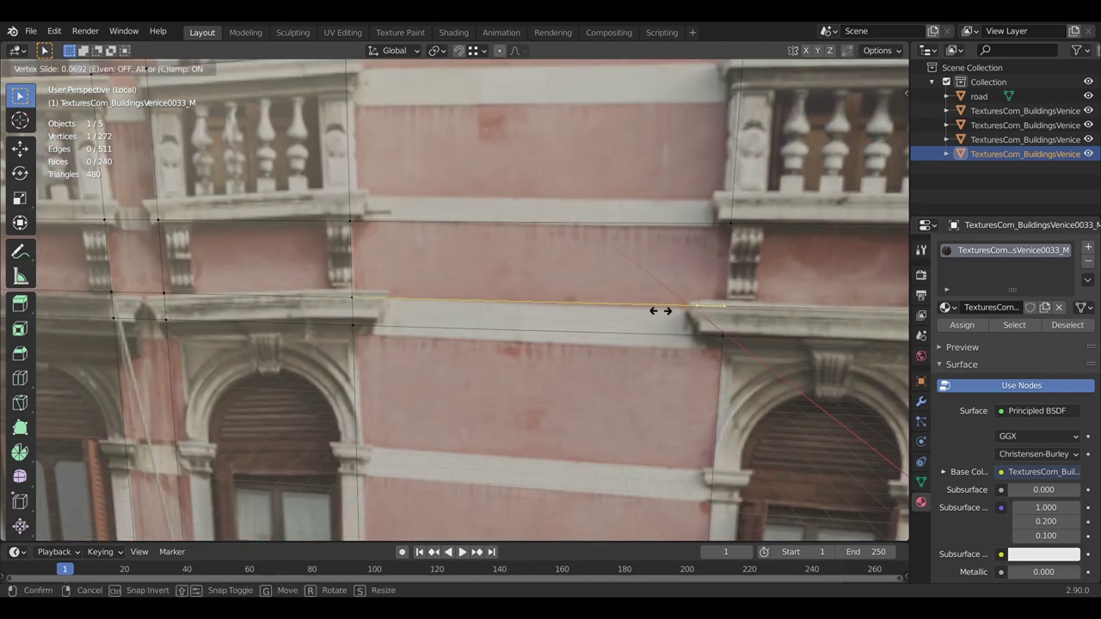
{"action": "left_click", "coordinate": [657, 311]}
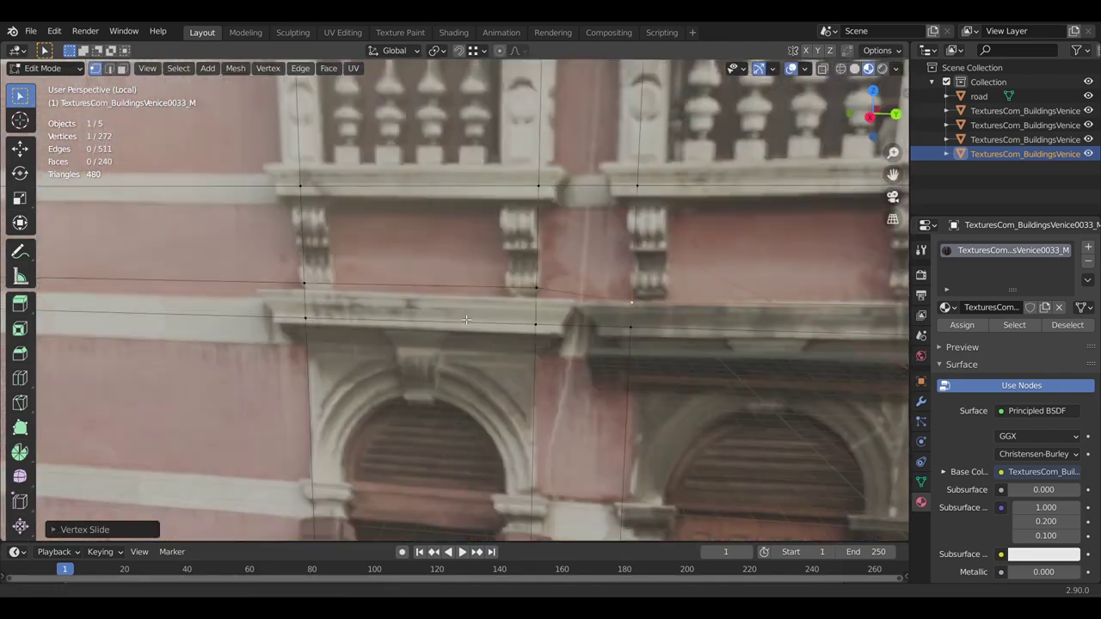
{"action": "scroll", "scroll_direction": "down", "scroll_amount": 3}
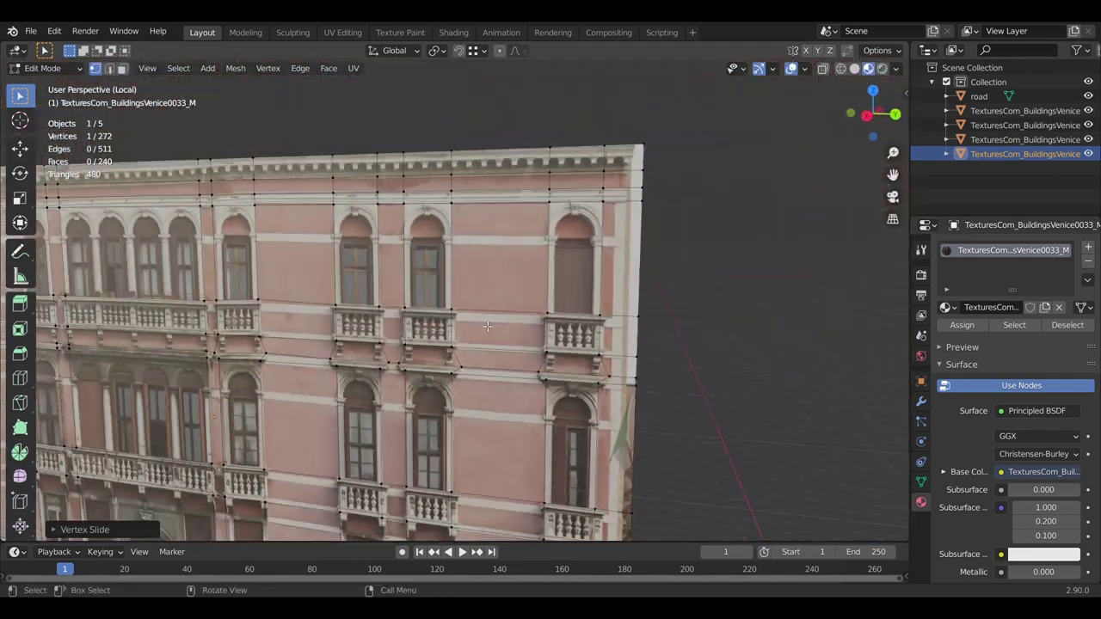
{"action": "scroll", "scroll_direction": "up", "scroll_amount": 3}
Add a loop cut across the lower facade and slide it into place.
{"action": "key", "text": "ctrl+r"}
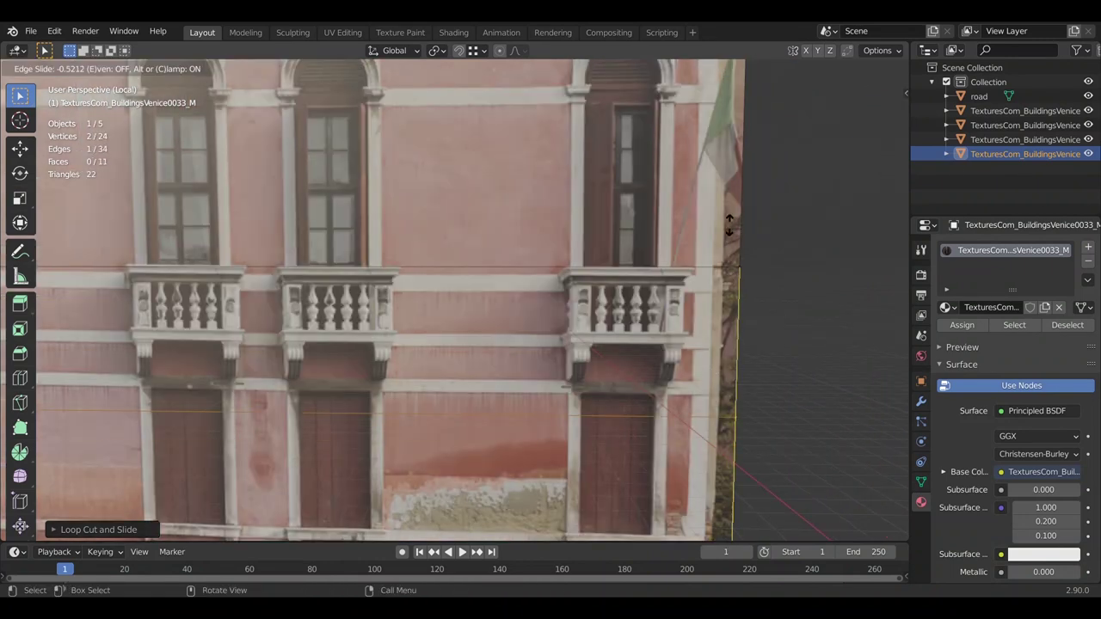
{"action": "left_click", "coordinate": [747, 164]}
{"action": "scroll", "scroll_direction": "down", "scroll_amount": 3}
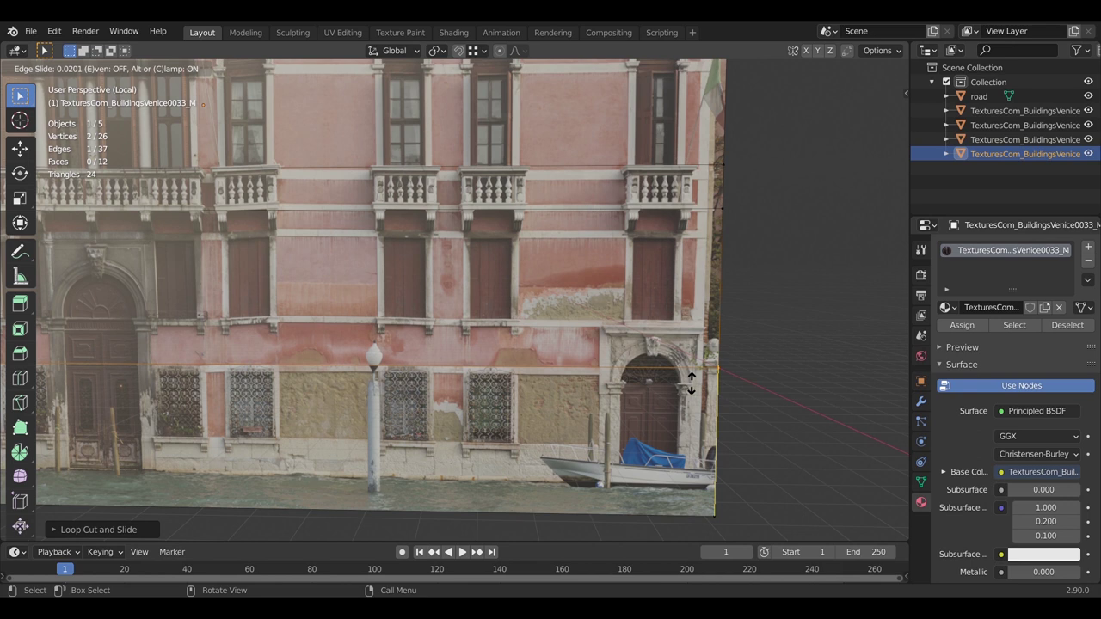
{"action": "left_click", "coordinate": [691, 383]}
{"action": "scroll", "scroll_direction": "up", "scroll_amount": 3}
{"action": "scroll", "scroll_direction": "up", "scroll_amount": 3}
Place another edge loop along the facade.
{"action": "key", "text": "g"}
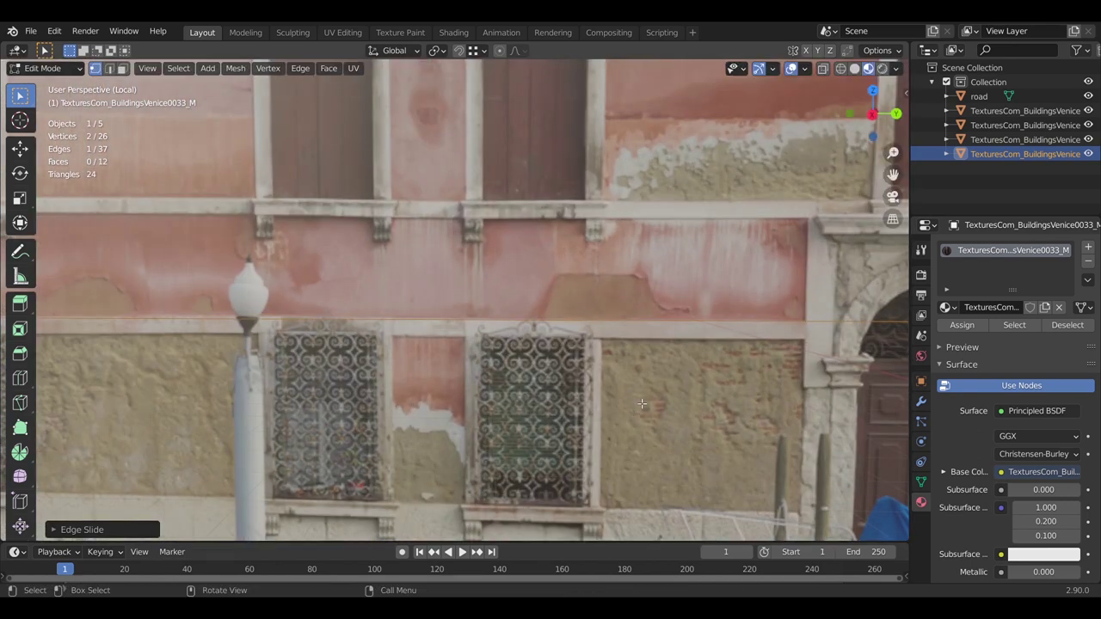
{"action": "scroll", "scroll_direction": "down", "scroll_amount": 3}
{"action": "scroll", "scroll_direction": "up", "scroll_amount": 3}
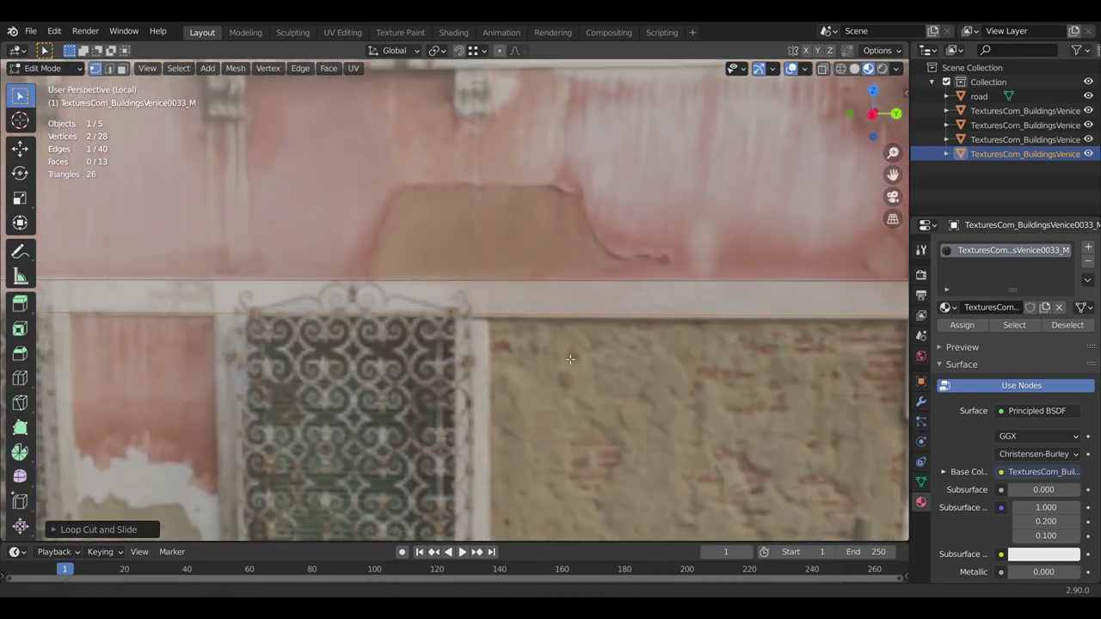
{"action": "left_click", "coordinate": [648, 374]}
{"action": "scroll", "scroll_direction": "down", "scroll_amount": 3}
Exit local view and Edit Mode to see the facade beside the red building.
{"action": "scroll", "scroll_direction": "down", "scroll_amount": 3}
{"action": "key", "text": "KP_Divide"}
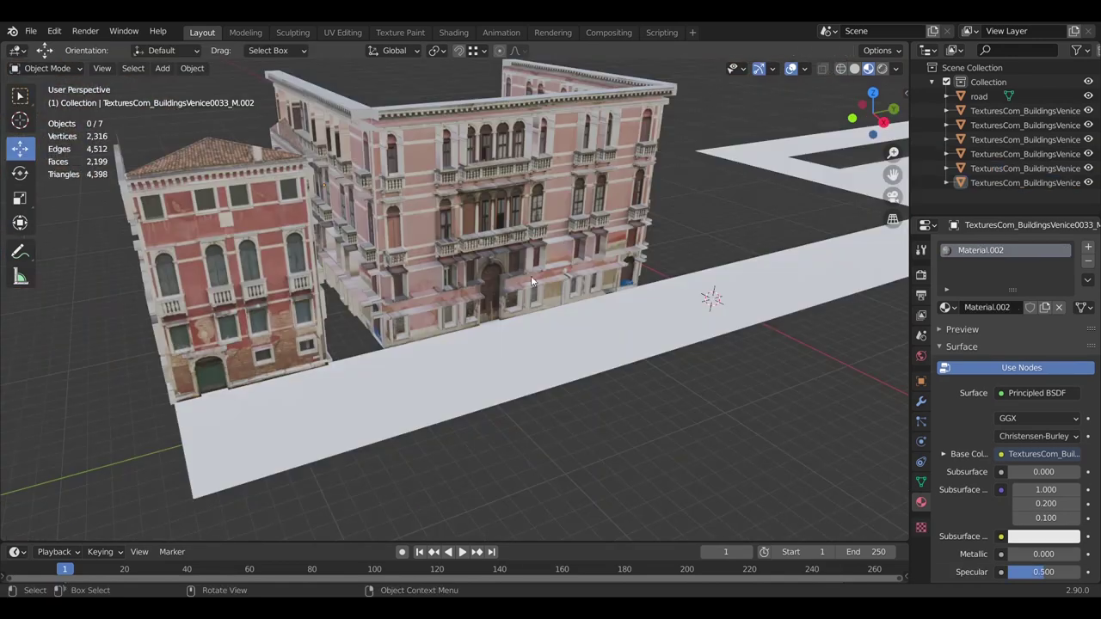
{"action": "key", "text": "Tab"}
{"action": "scroll", "scroll_direction": "up", "scroll_amount": 3}
{"action": "scroll", "scroll_direction": "up", "scroll_amount": 3}
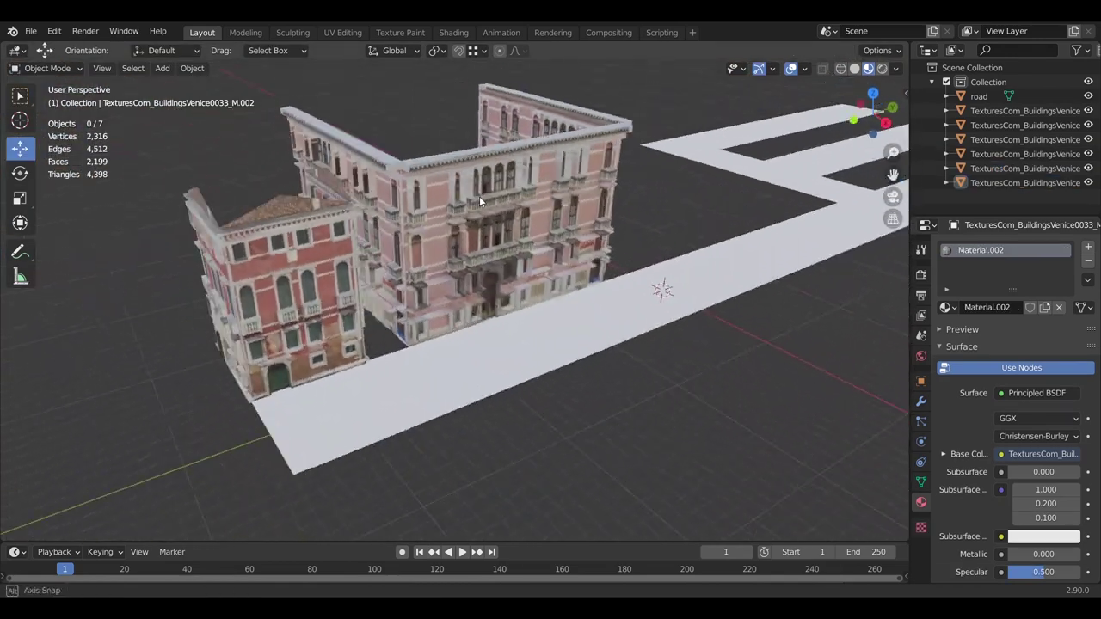
{"action": "scroll", "scroll_direction": "up", "scroll_amount": 3}
{"action": "left_click_drag", "start_coordinate": [405, 192], "coordinate": [298, 176]}
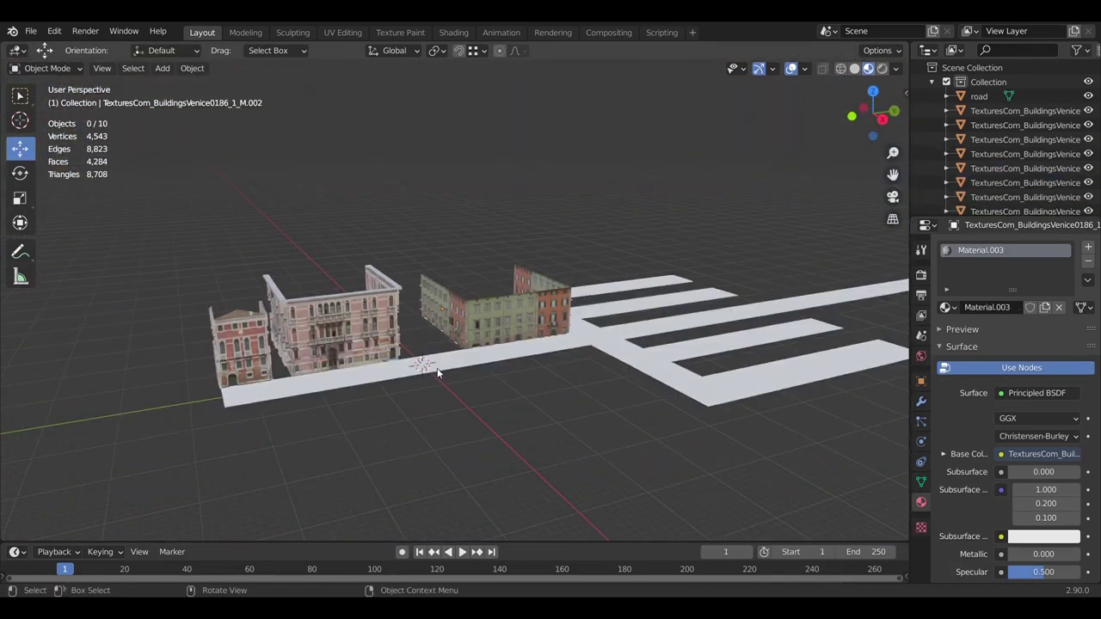
{"action": "left_click_drag", "start_coordinate": [437, 379], "coordinate": [449, 353]}
Duplicate buildings along the roads and view the city in Material Preview.
{"action": "scroll", "scroll_direction": "up", "scroll_amount": 3}
{"action": "key", "text": "shift+d"}
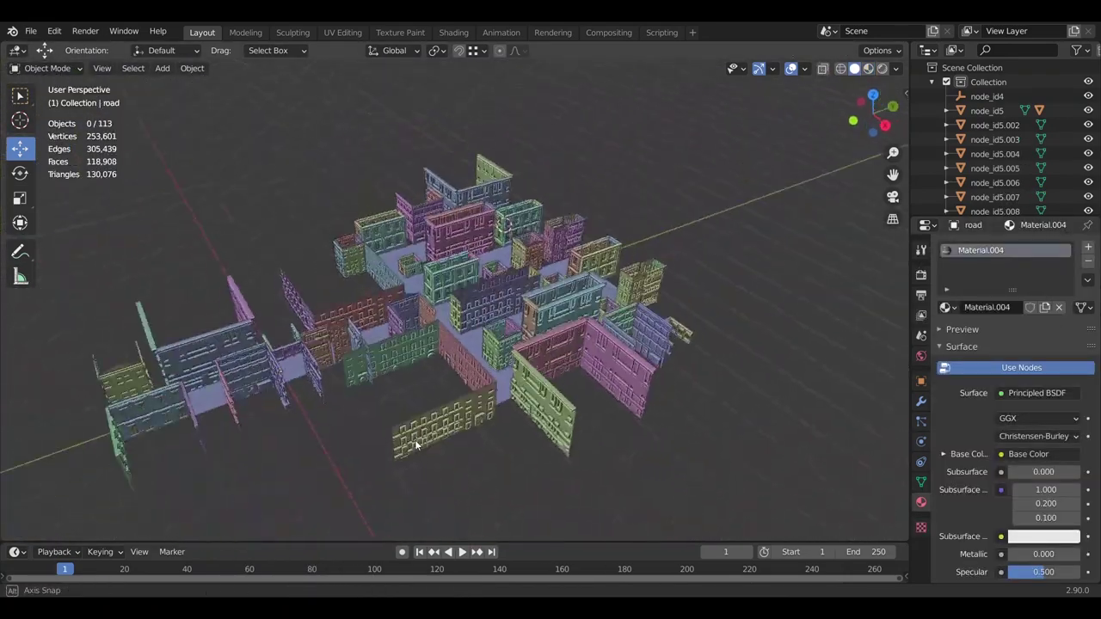
{"action": "left_click_drag", "start_coordinate": [399, 432], "coordinate": [504, 406]}
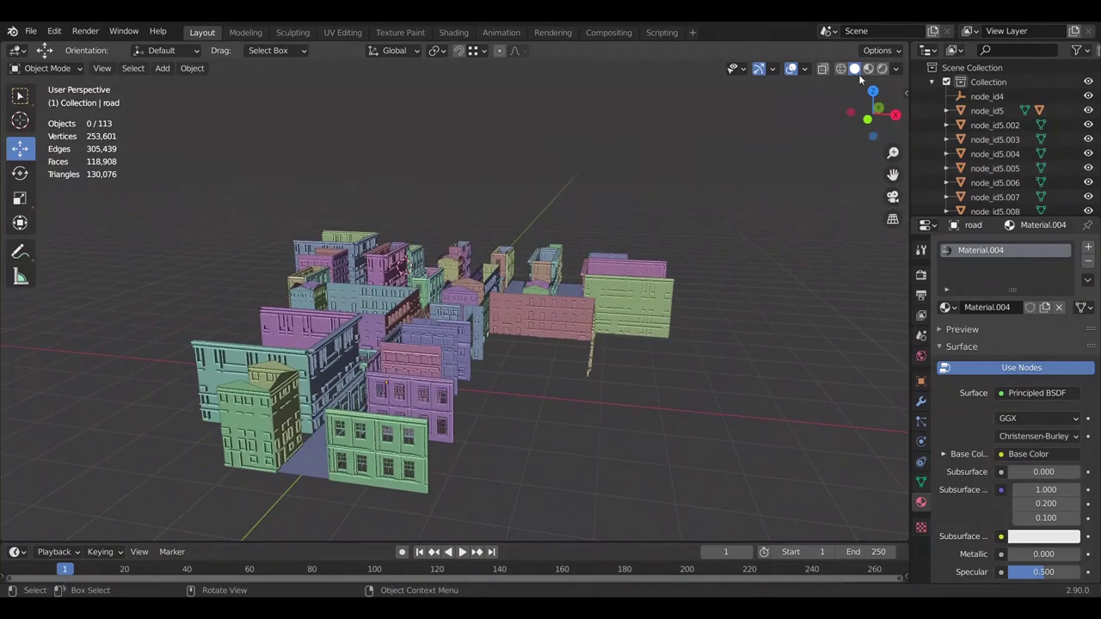
{"action": "left_click", "coordinate": [868, 68]}
{"action": "left_click_drag", "start_coordinate": [356, 416], "coordinate": [302, 481]}
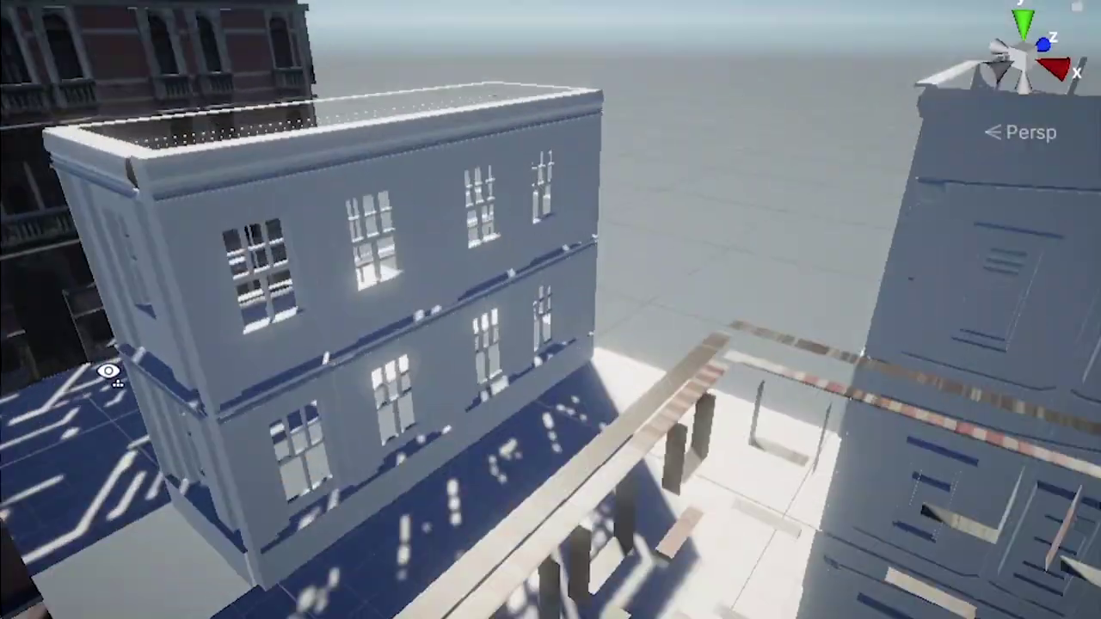